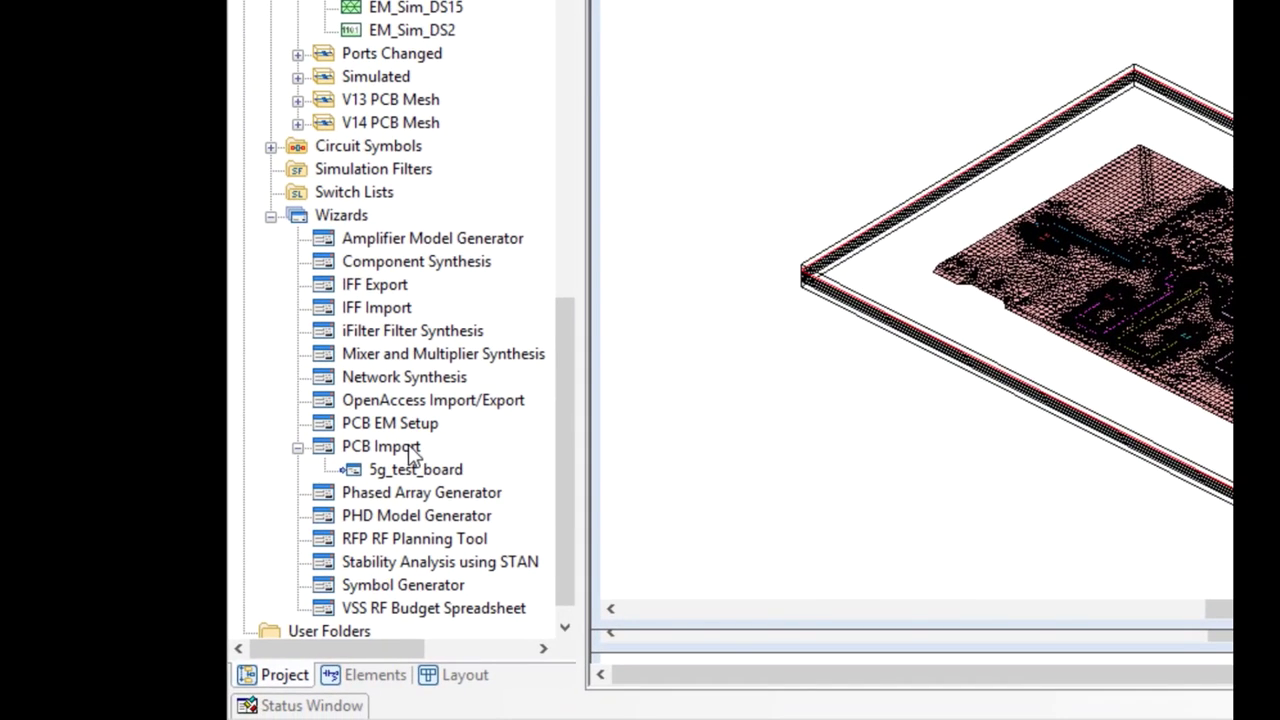
pyautogui.doubleClick(411, 448)
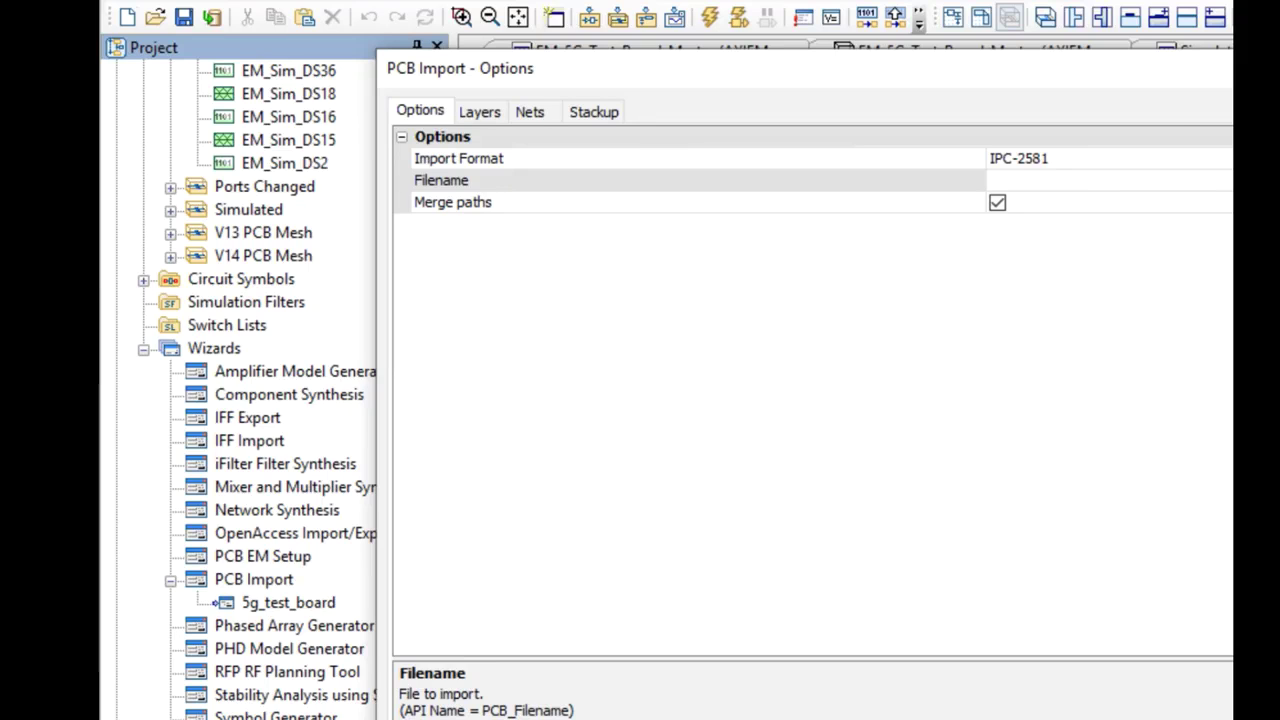
pyautogui.press('Escape')
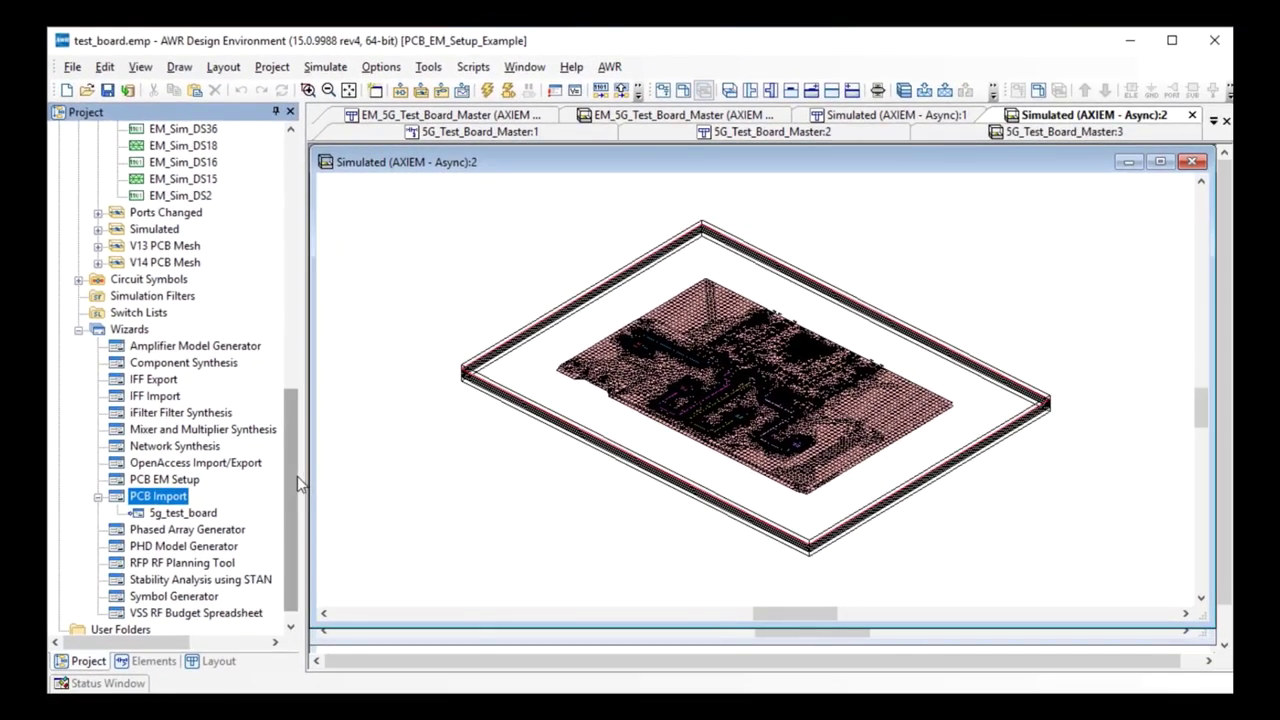
pyautogui.moveTo(291, 476); pyautogui.dragTo(271, 194)
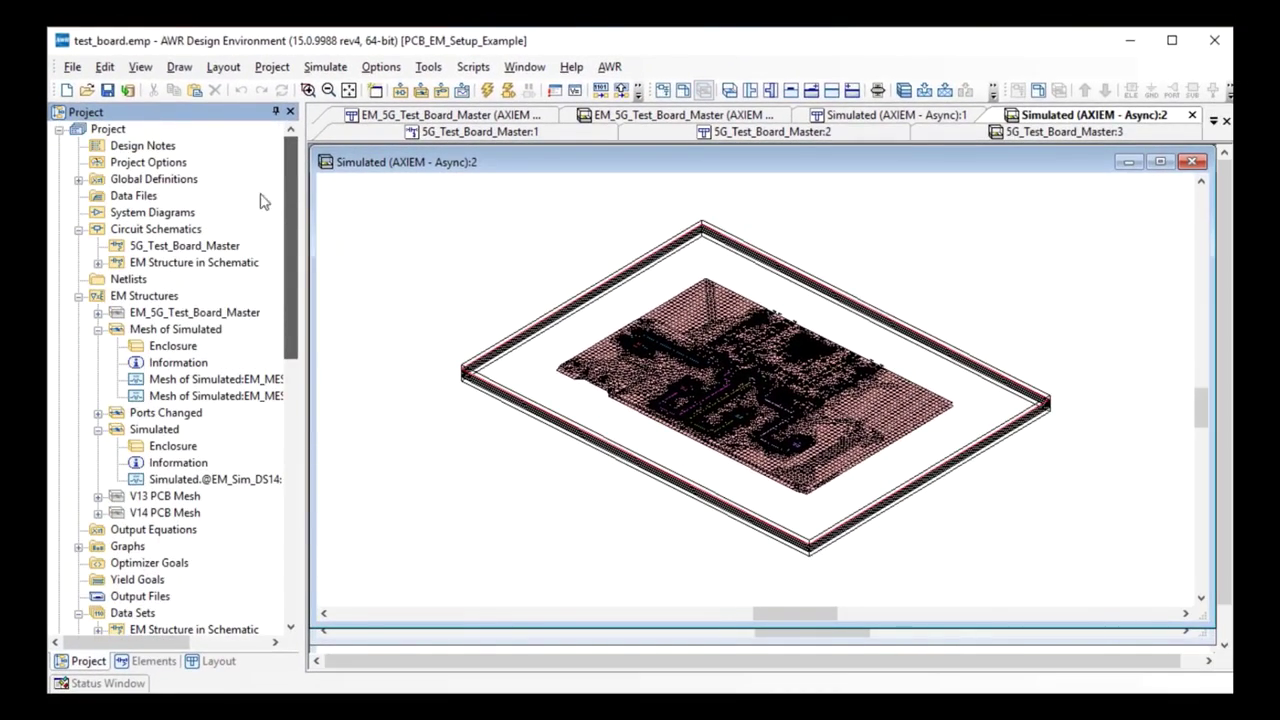
# - Open 5G_Test_Board_Master and view its 2D layout, then its 3D layout from above
pyautogui.doubleClick(162, 246)
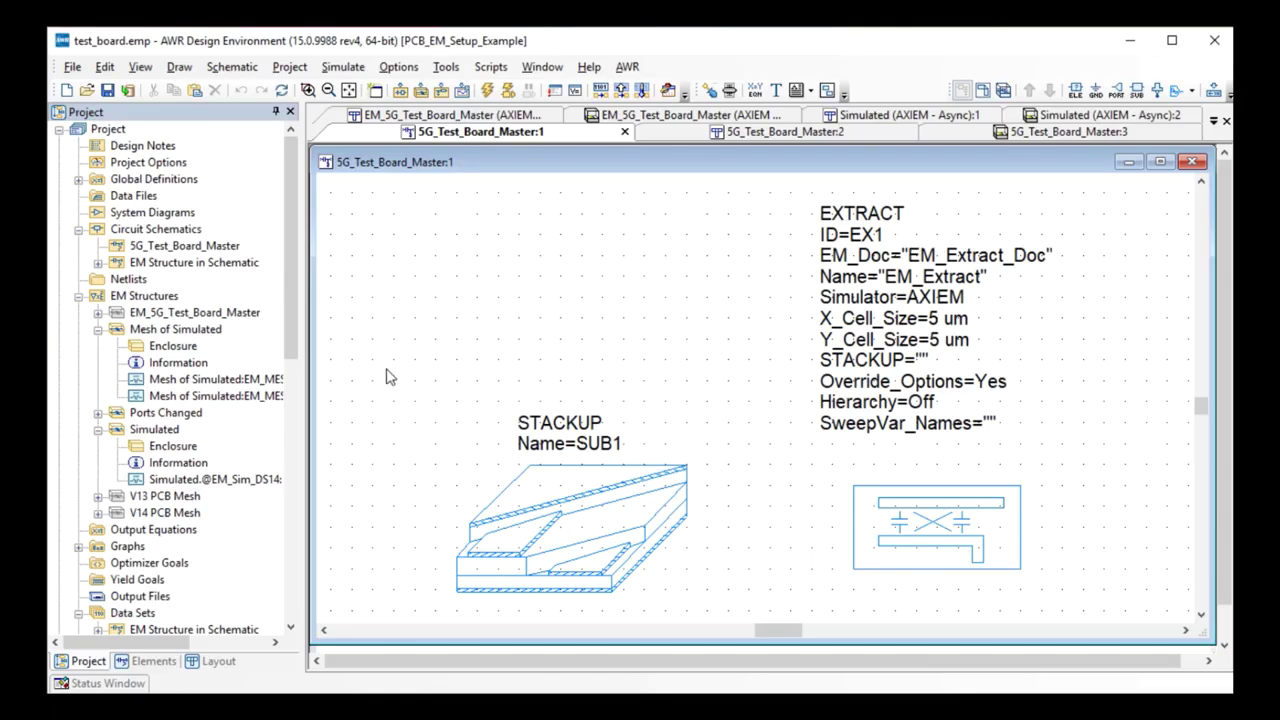
pyautogui.hotkey('ctrl', 'l')
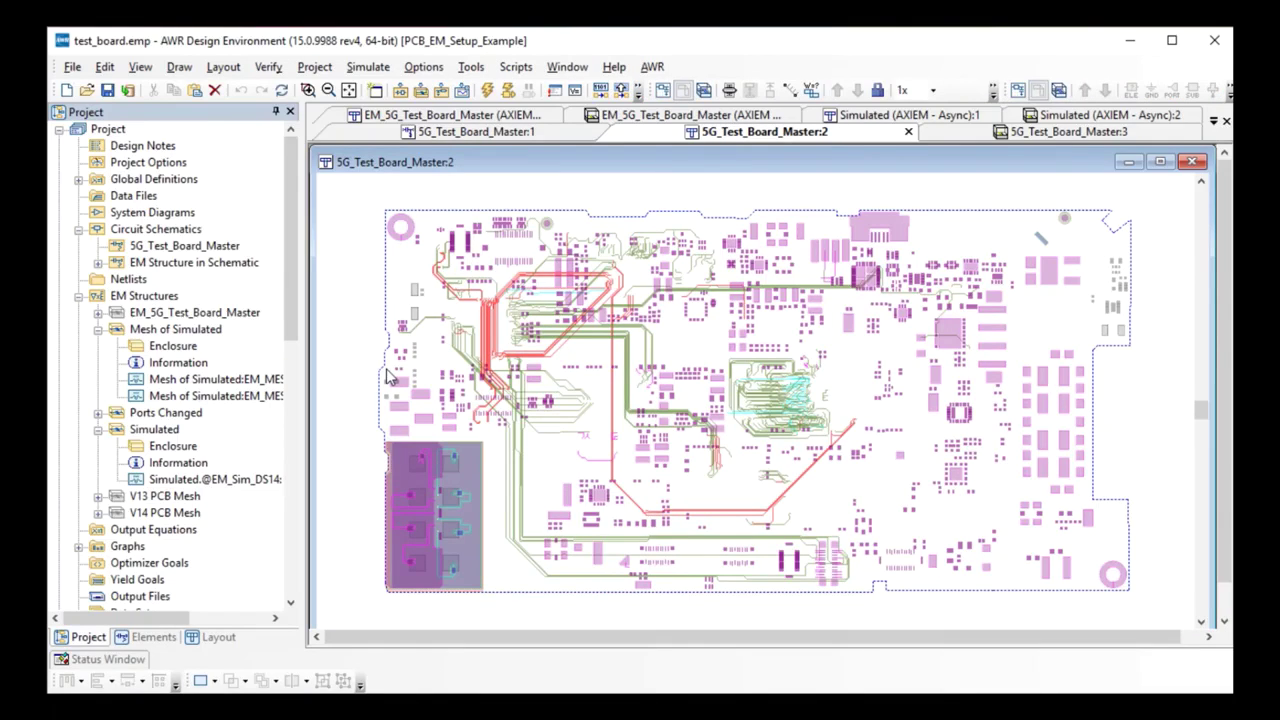
pyautogui.hotkey('ctrl', 'shift', 'l')
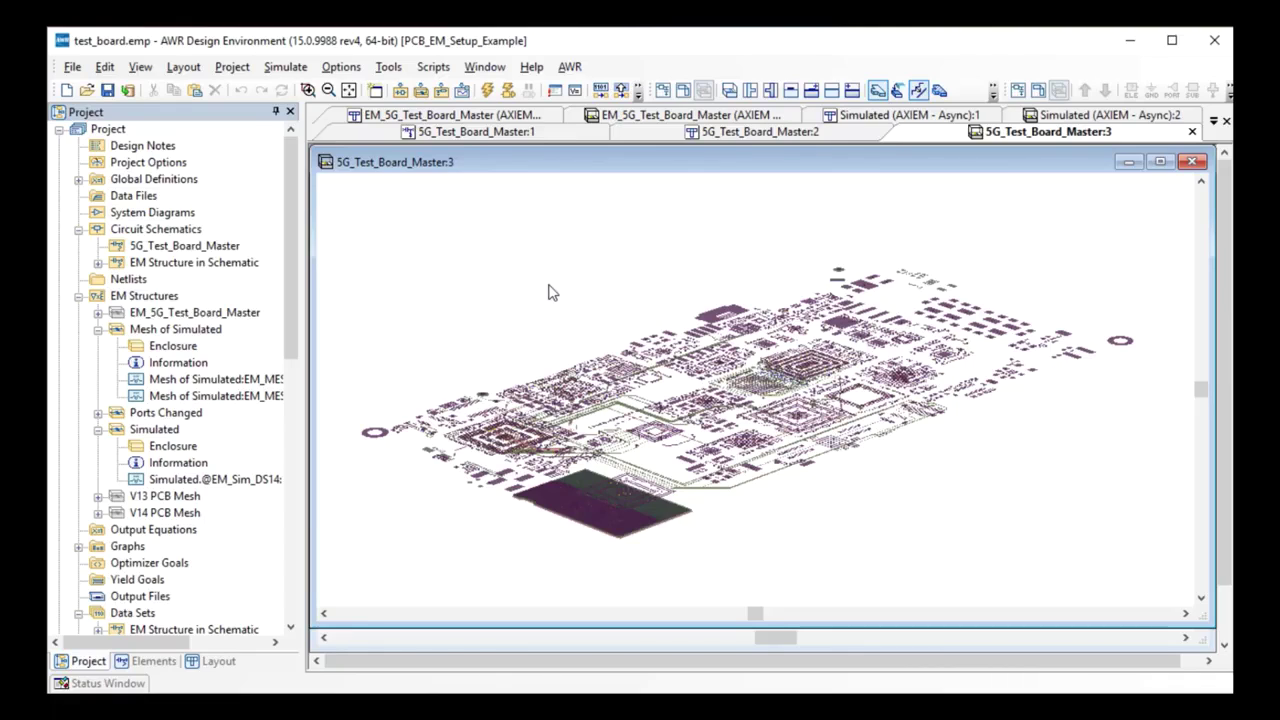
pyautogui.moveTo(589, 449); pyautogui.dragTo(549, 440)
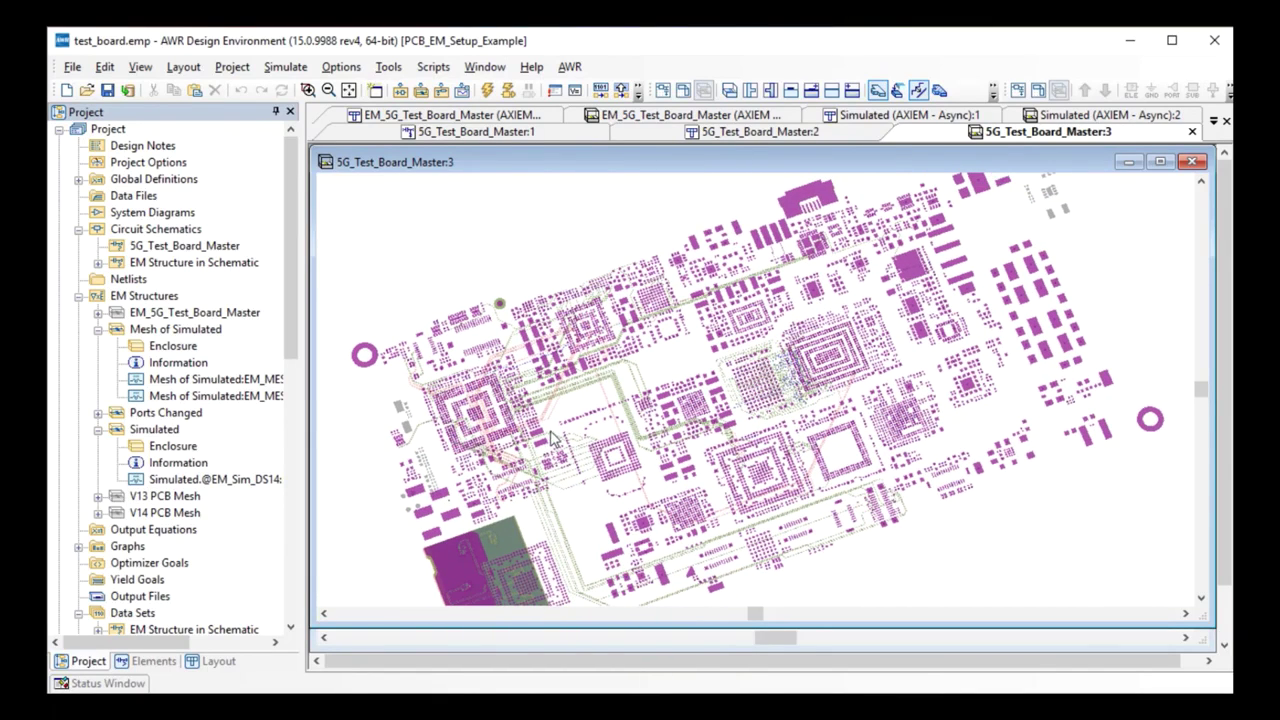
# - Zoom the 3D board into its lower-left corner, then return to the full 2D layout :2
pyautogui.scroll(-2, 617, 468)
pyautogui.rightClick(747, 541)
pyautogui.click(790, 549)
pyautogui.moveTo(372, 404); pyautogui.dragTo(598, 595)
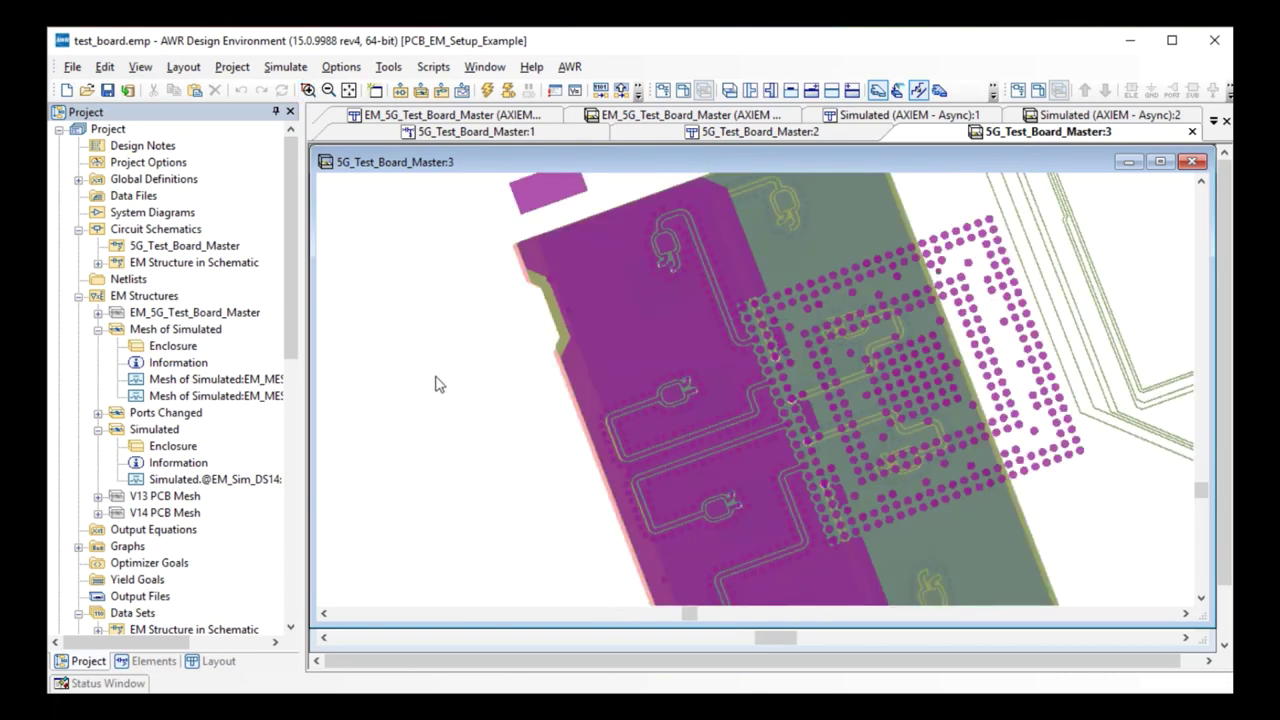
pyautogui.hotkey('ctrl', 'Tab')
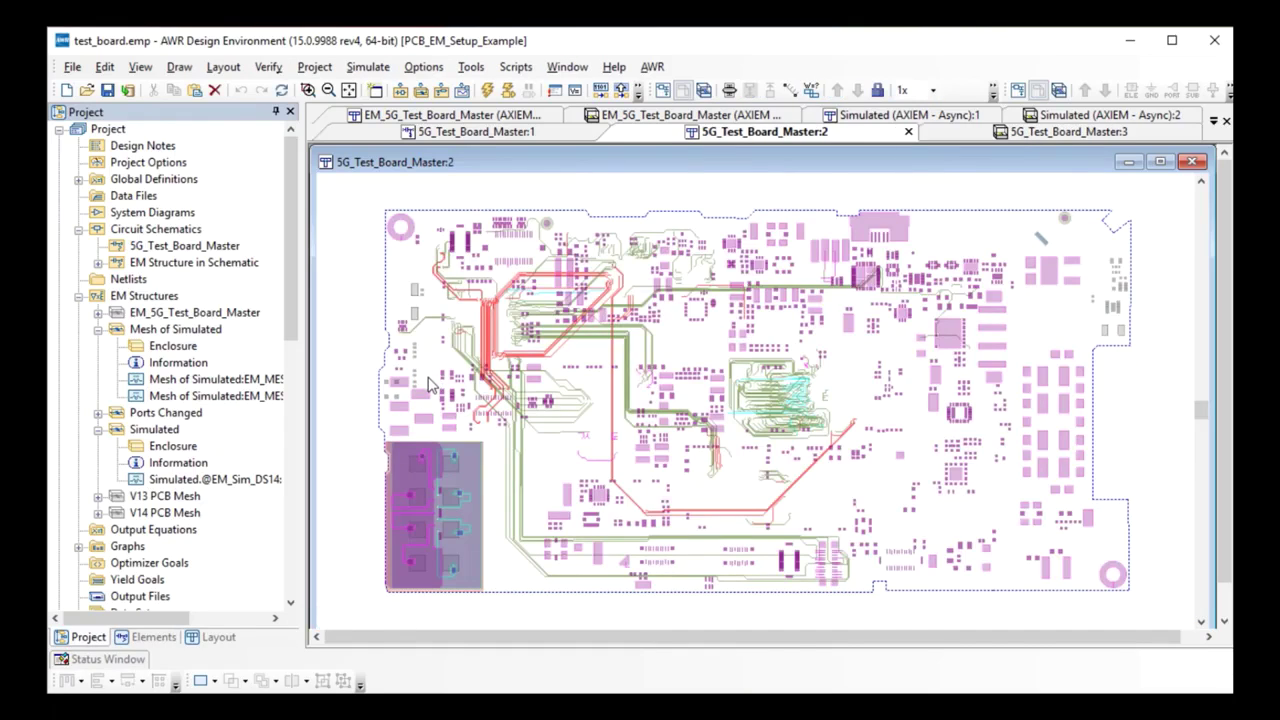
pyautogui.moveTo(292, 338); pyautogui.dragTo(316, 594)
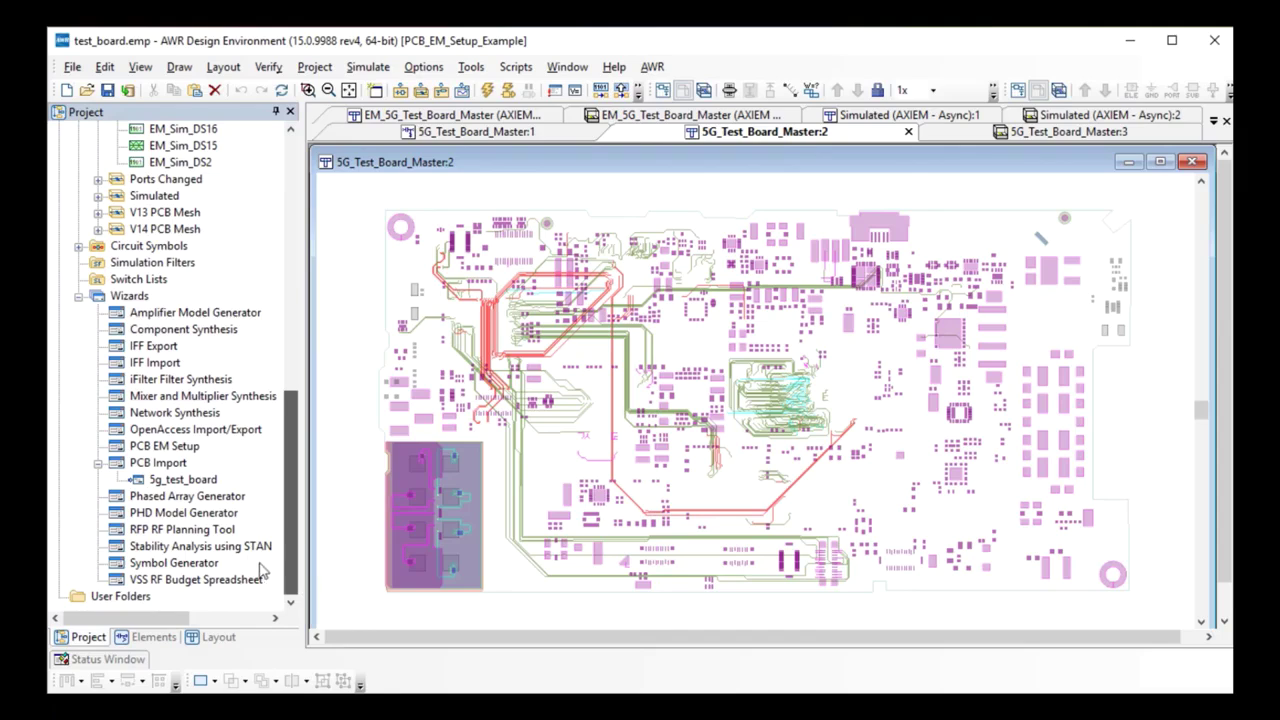
# - Launch the PCB EM Setup wizard and bring its window fully into view
pyautogui.click(157, 449)
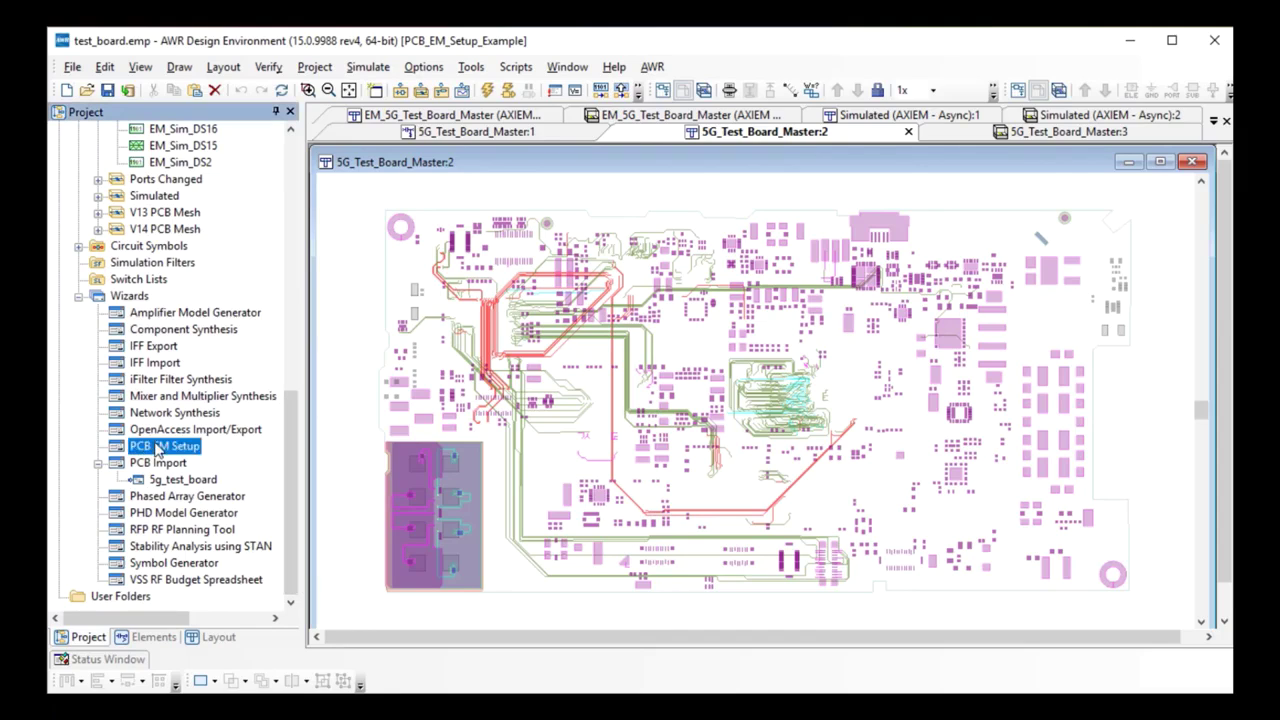
pyautogui.doubleClick(157, 449)
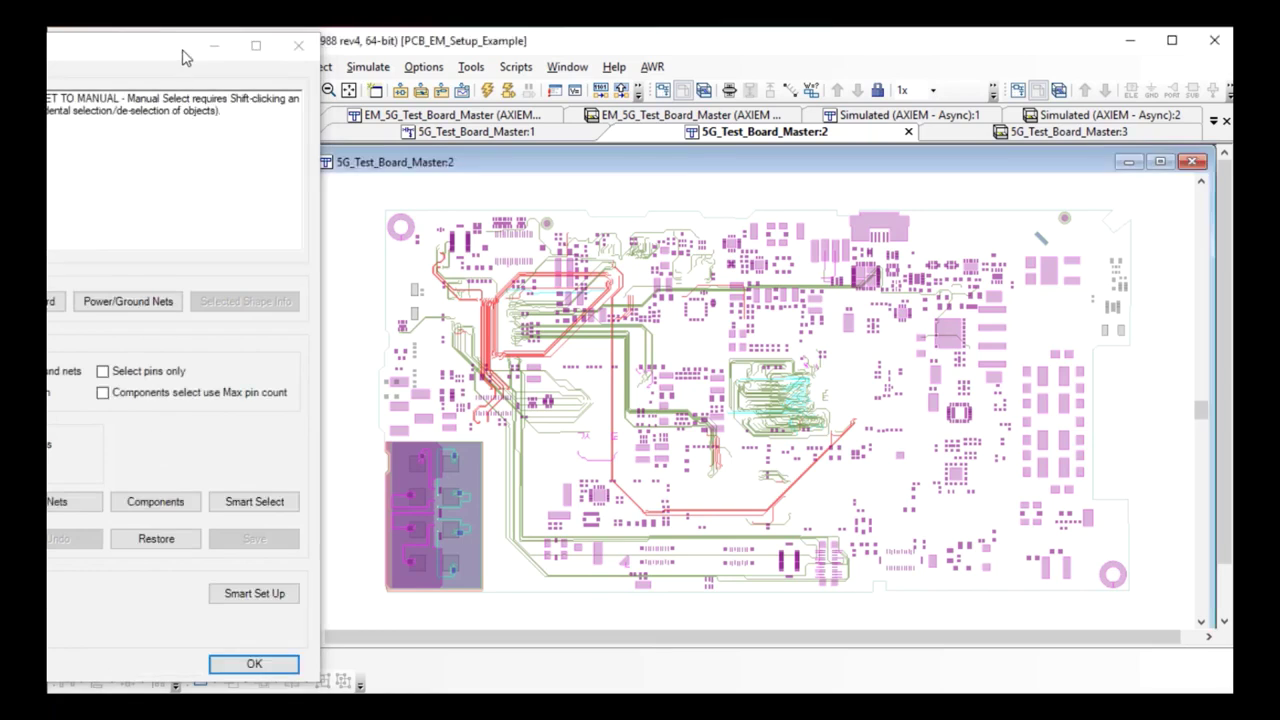
pyautogui.moveTo(181, 49); pyautogui.dragTo(1028, 86)
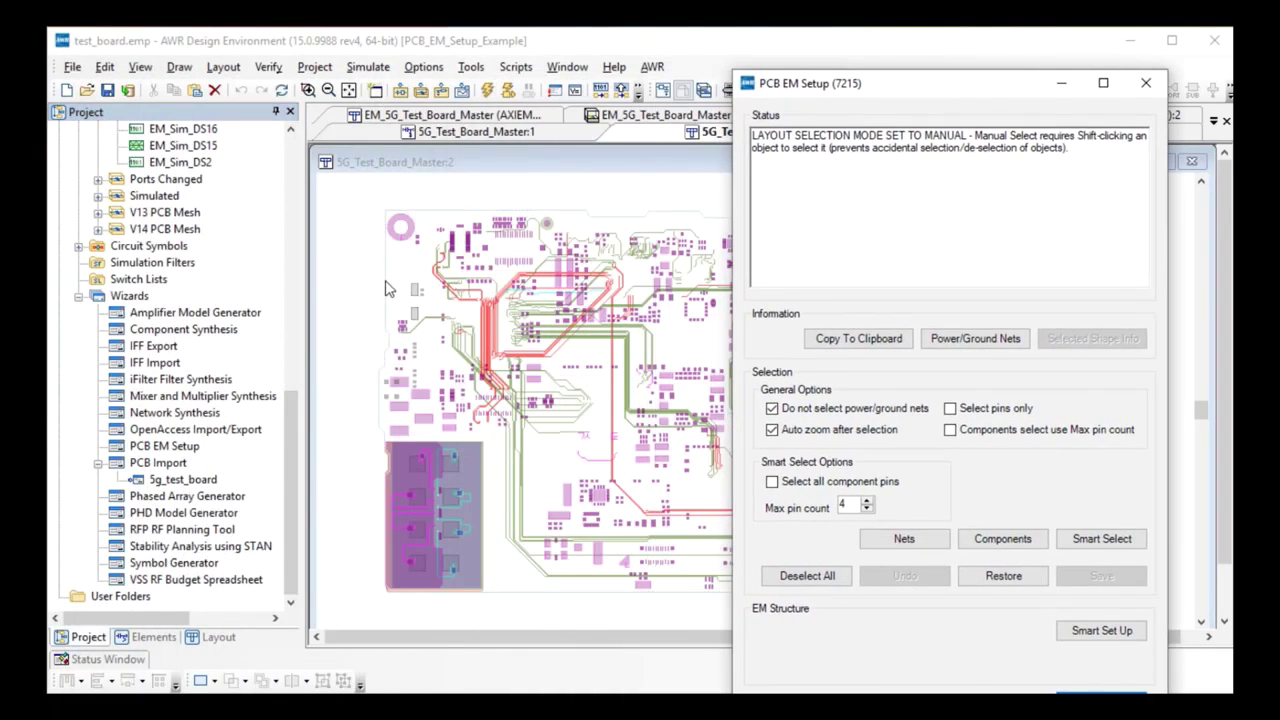
# - Zoom to the lower-left antenna block and Smart Select the RF_ANT_4 and RF_ANT_6 feeds
pyautogui.rightClick(331, 321)
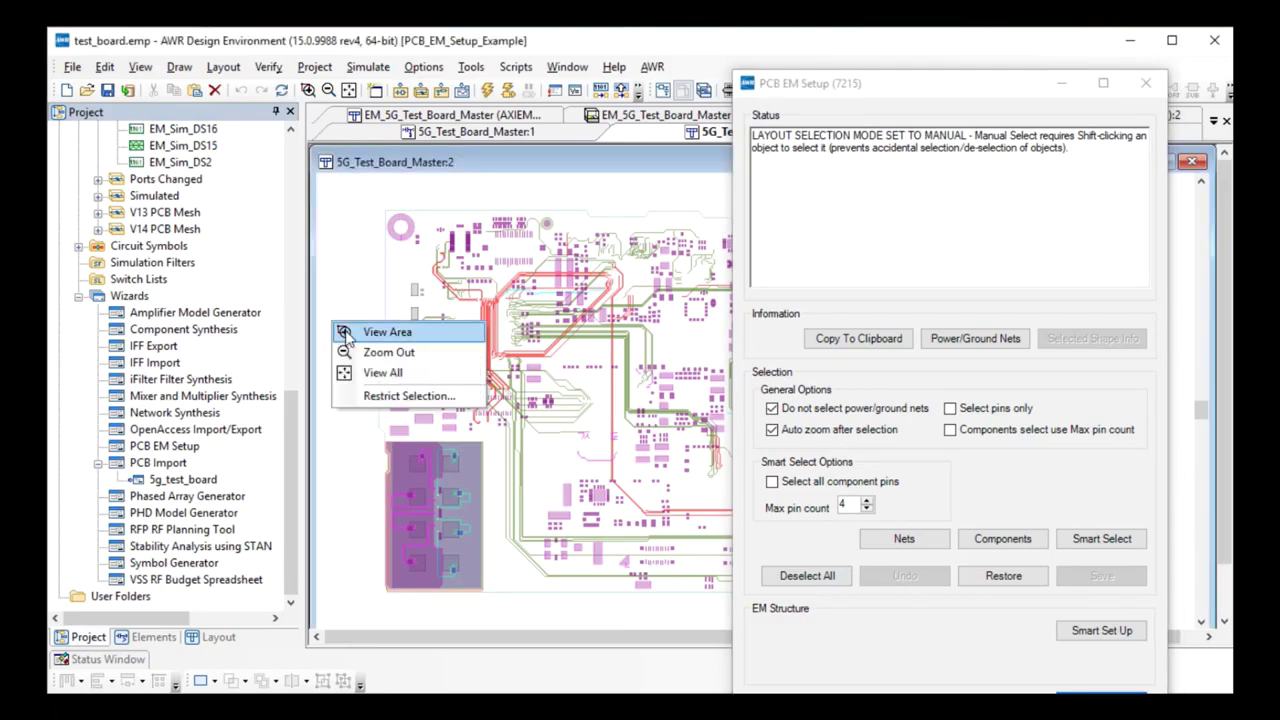
pyautogui.click(350, 333)
pyautogui.moveTo(362, 437); pyautogui.dragTo(498, 609)
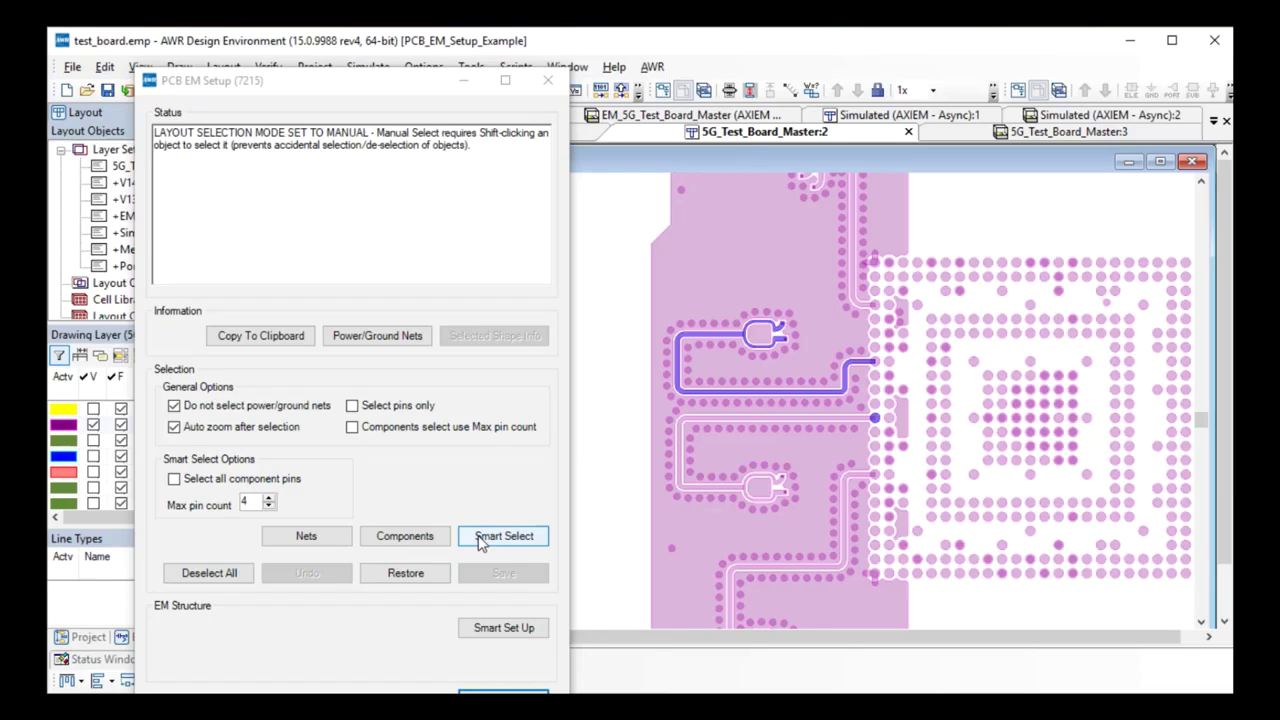
pyautogui.click(479, 538)
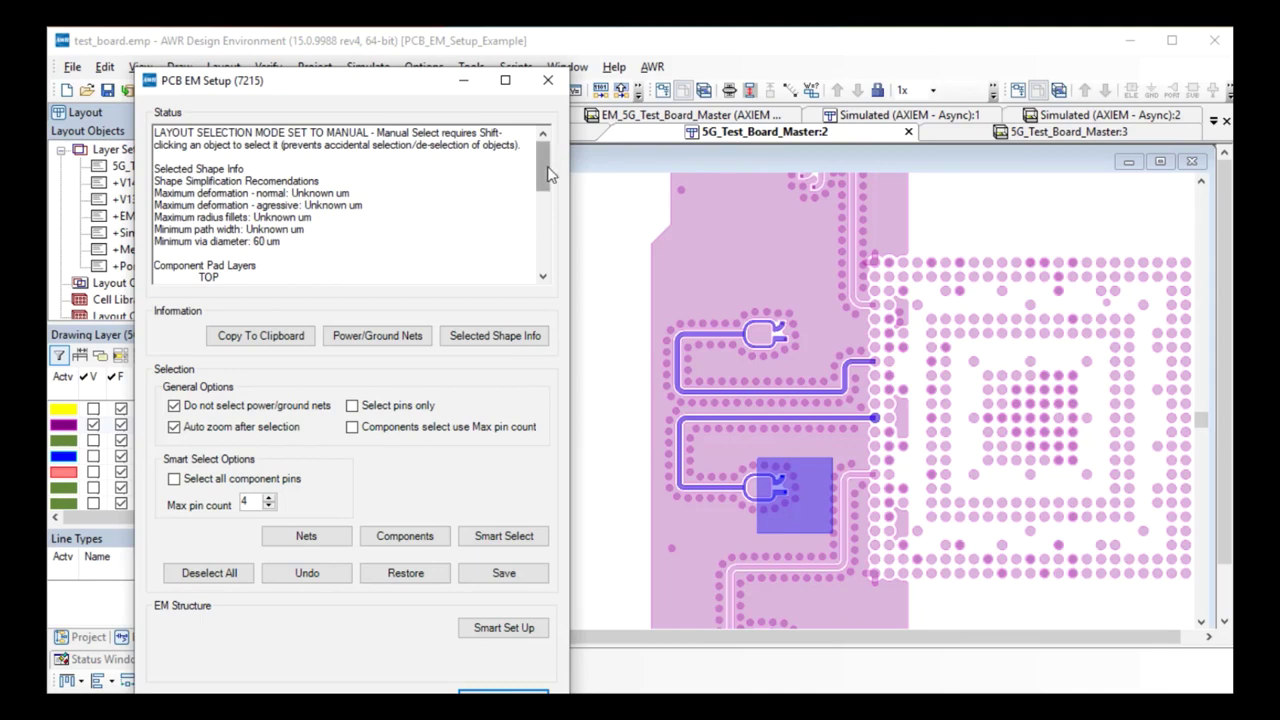
pyautogui.moveTo(542, 180); pyautogui.dragTo(560, 253)
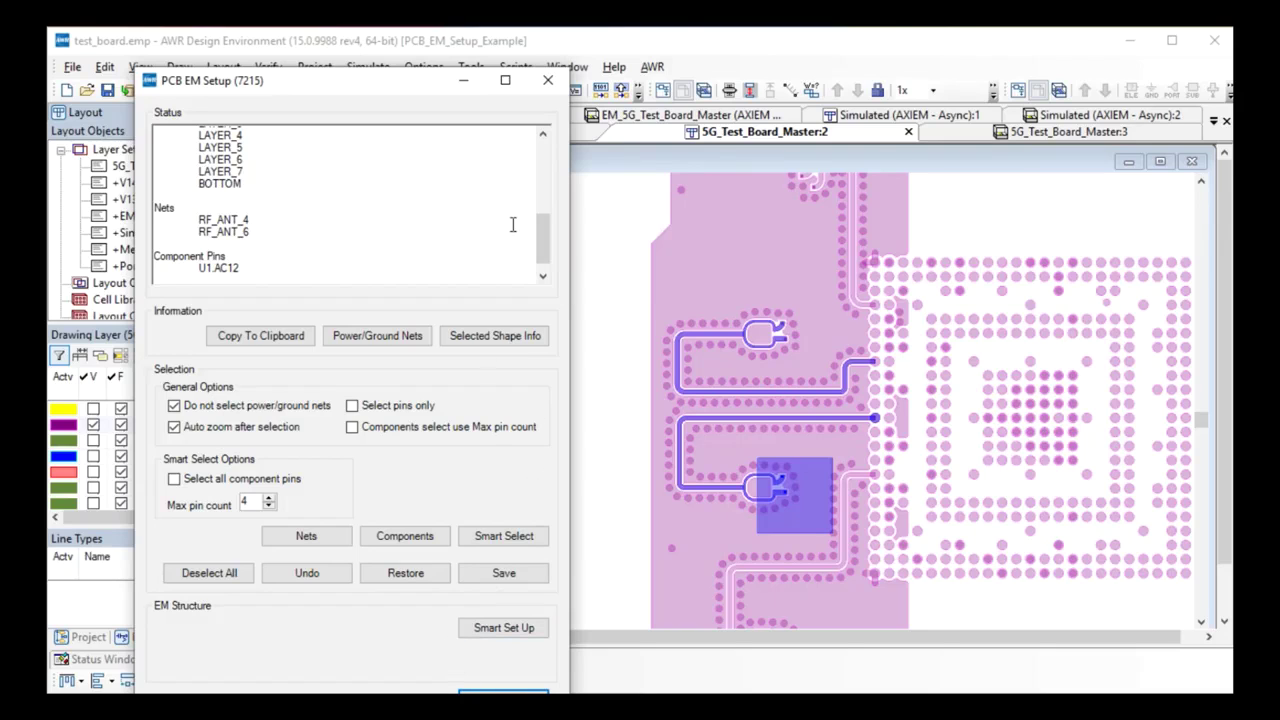
pyautogui.click(547, 80)
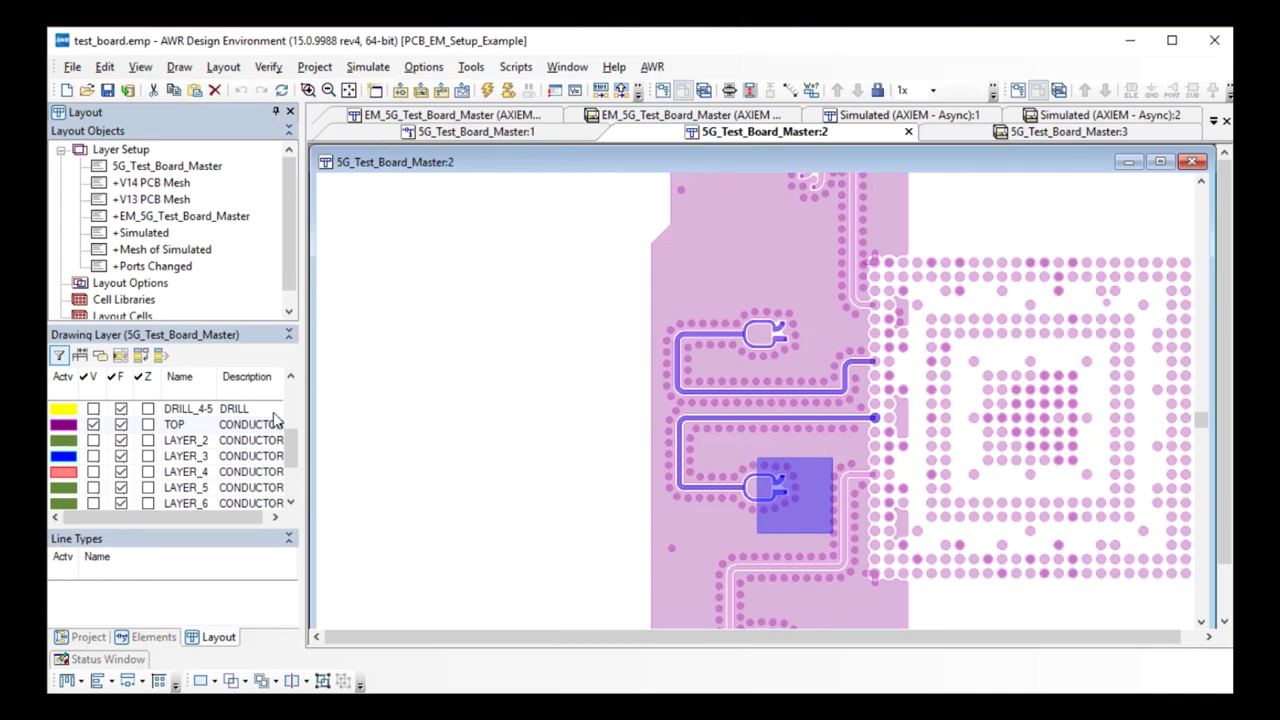
# - Open EM Structures > EM_5G_Test_Board_Master from the Project tree to show ports 1–8
pyautogui.click(87, 637)
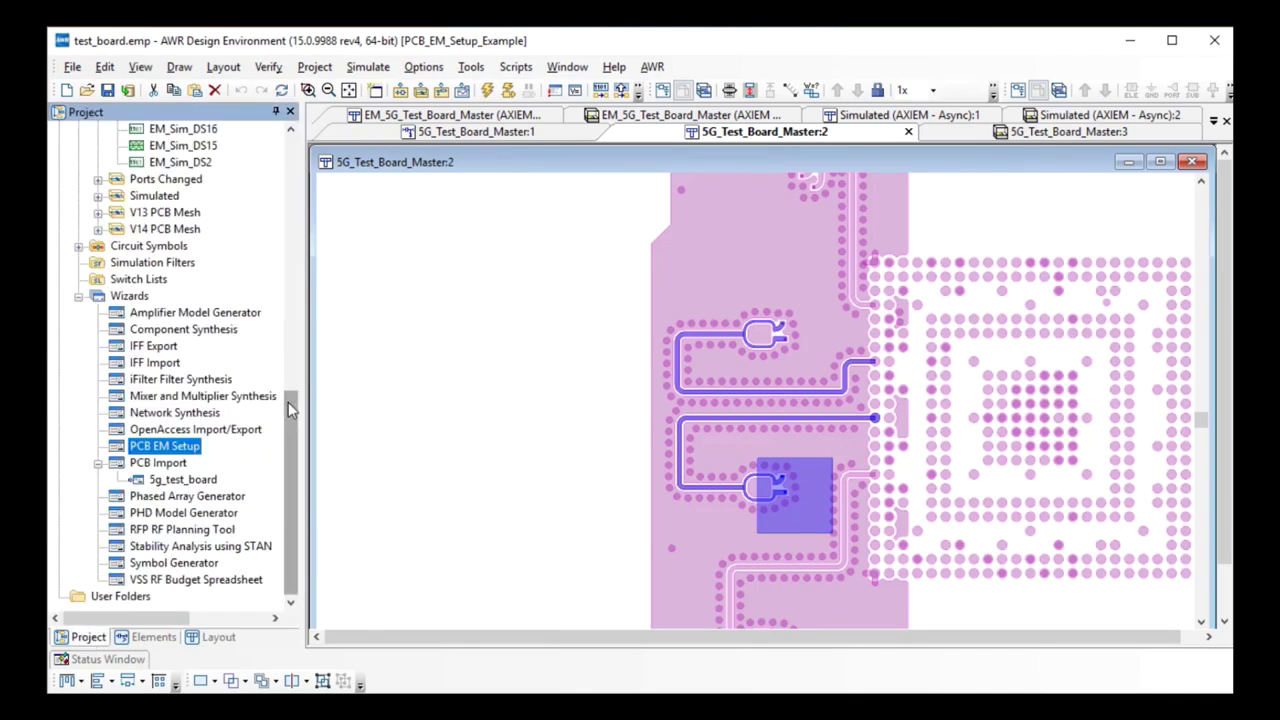
pyautogui.moveTo(294, 386); pyautogui.dragTo(298, 218)
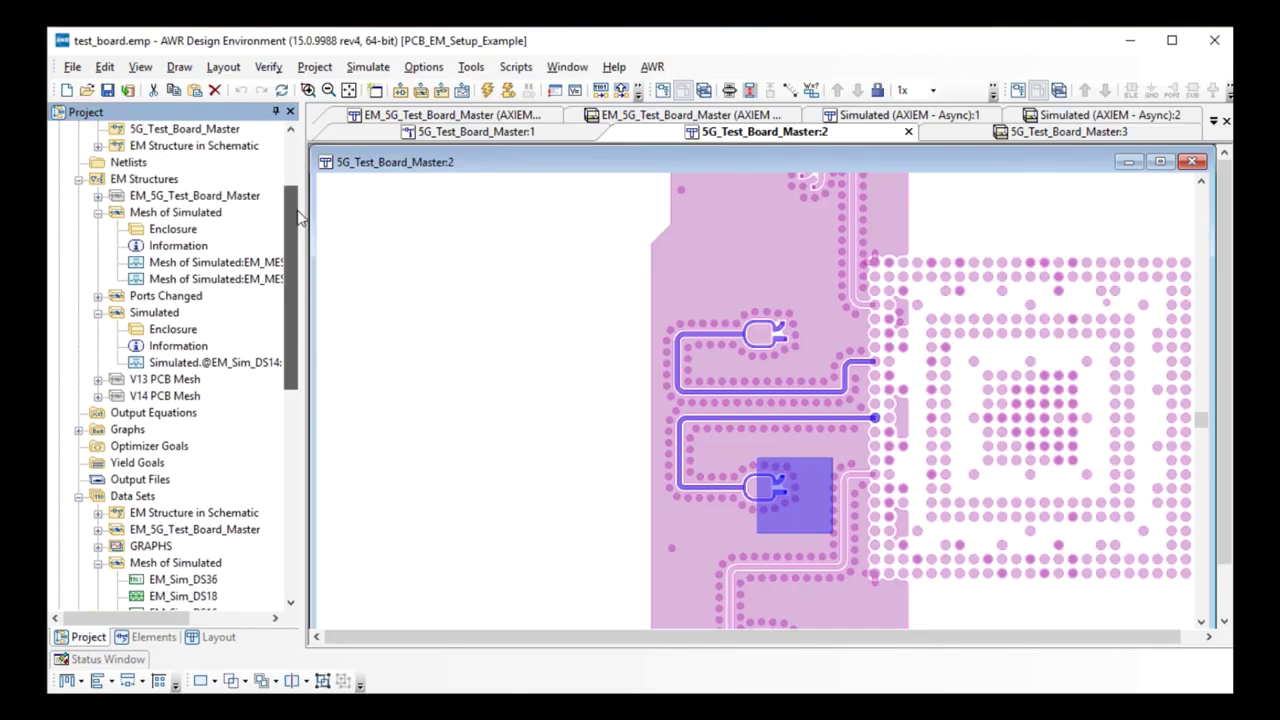
pyautogui.doubleClick(219, 197)
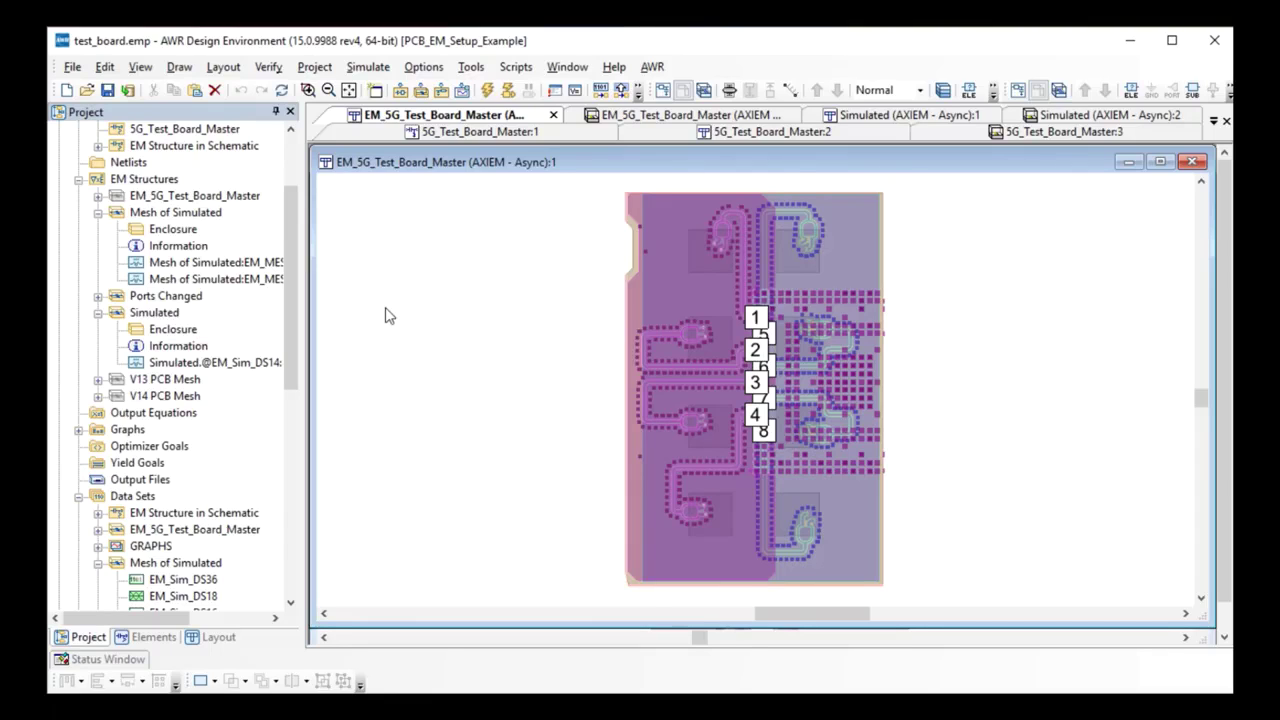
# - Zoom the 3D view onto numbered ports 1–8, then open the Simulated EM structure
pyautogui.hotkey('ctrl', 'Tab')
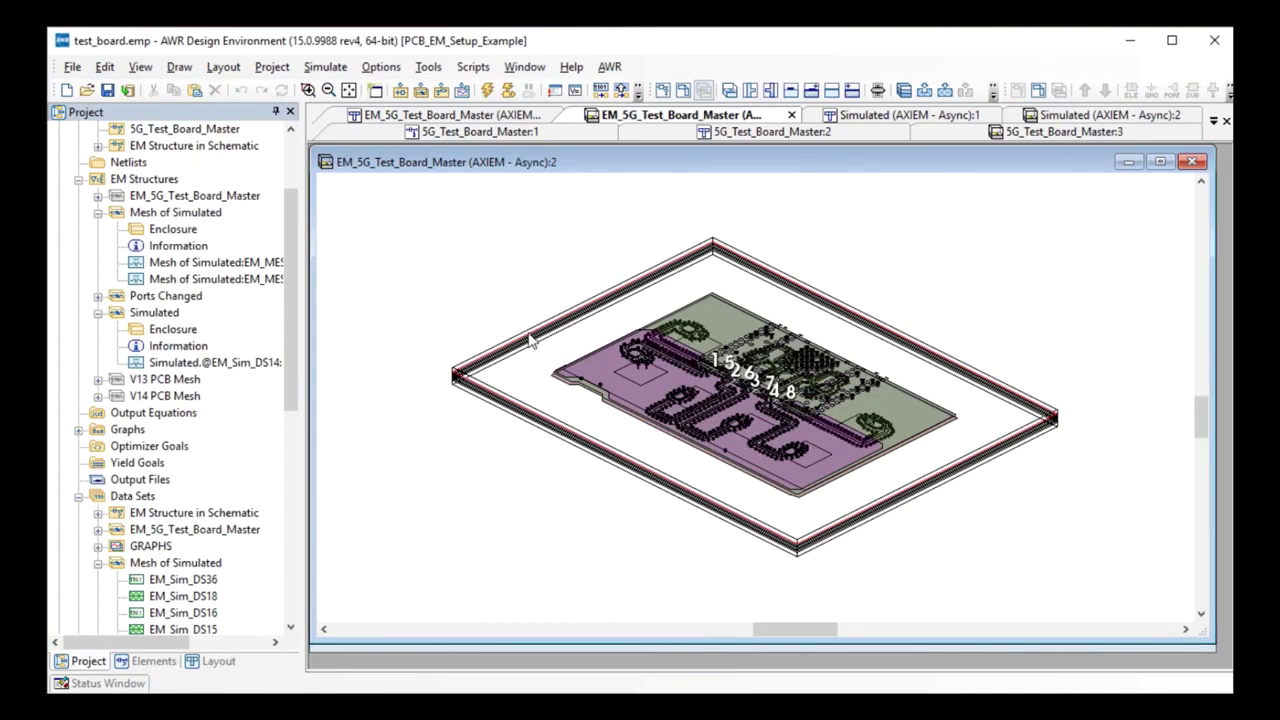
pyautogui.rightClick(514, 286)
pyautogui.click(562, 295)
pyautogui.moveTo(683, 331); pyautogui.dragTo(855, 443)
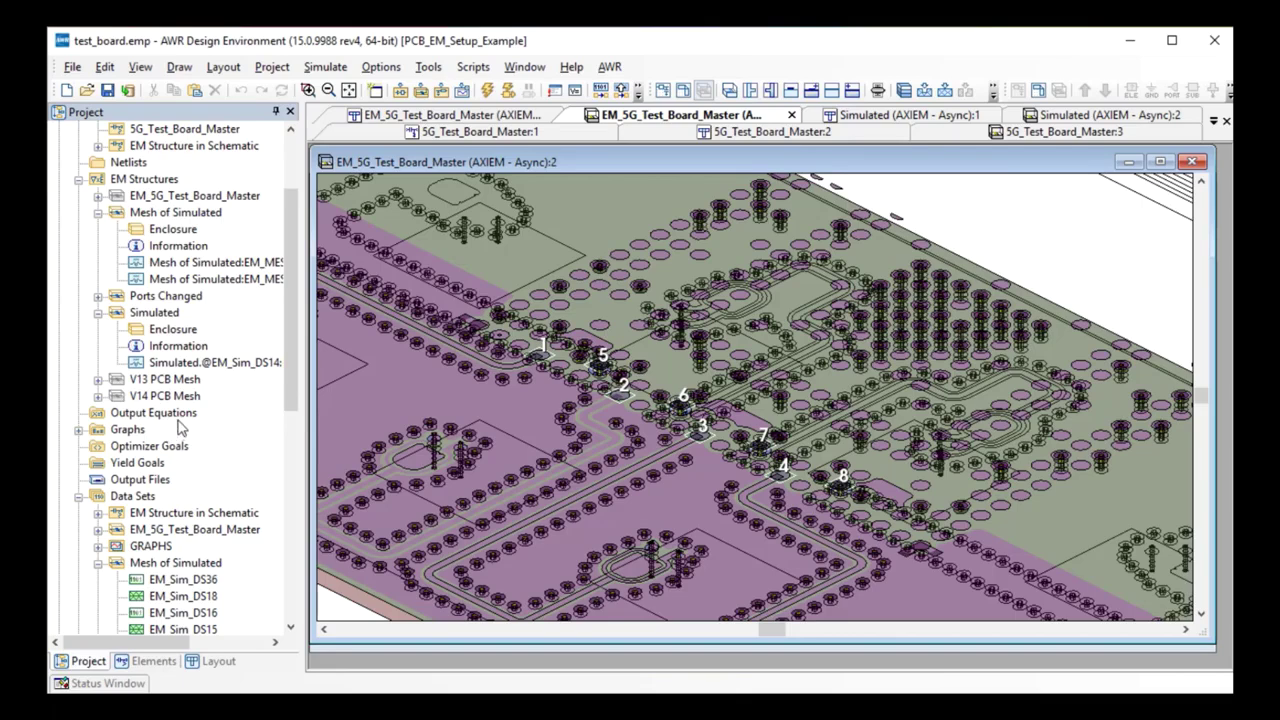
pyautogui.click(160, 313)
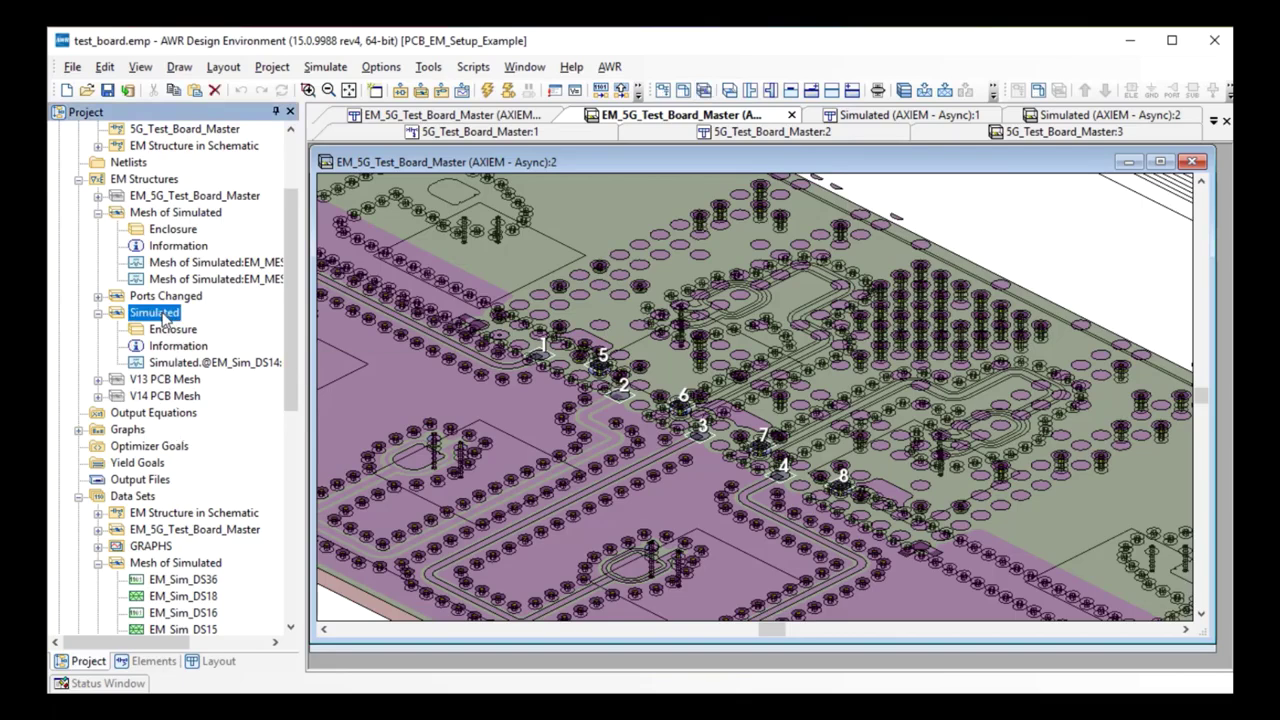
pyautogui.doubleClick(163, 314)
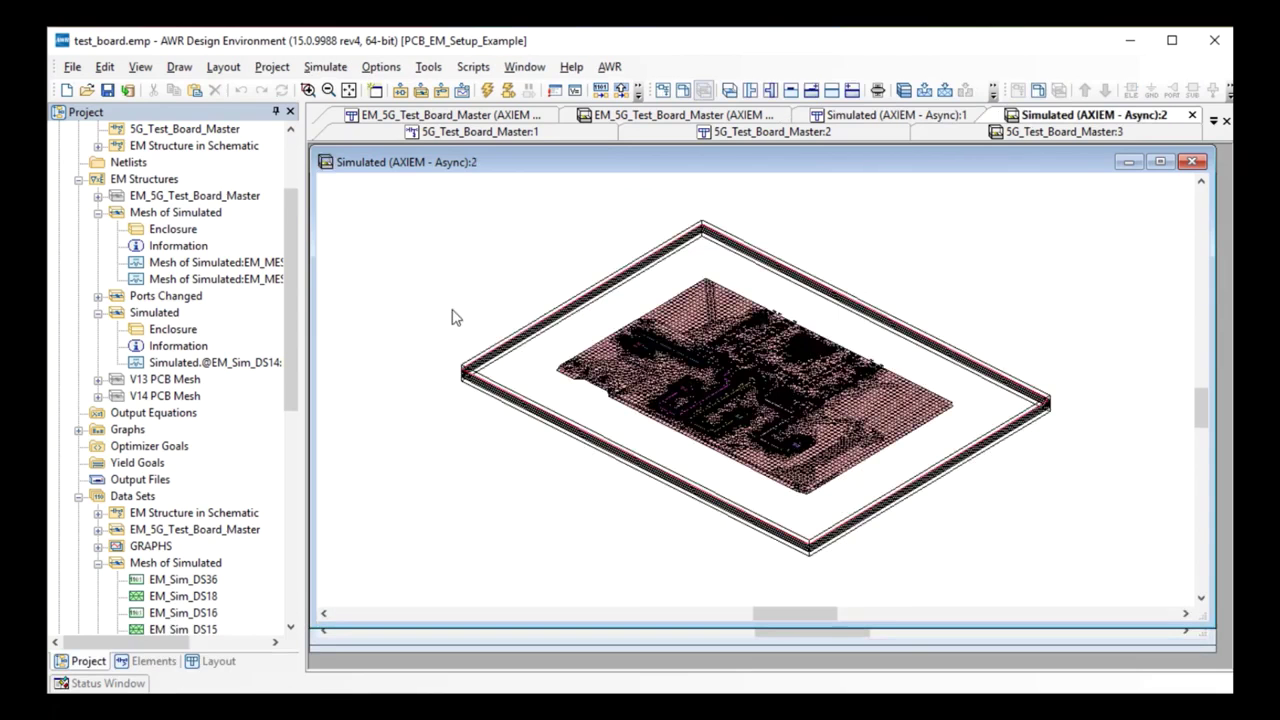
# - Zoom twice into the meshed feed lines and port pads, then tilt the view toward top-down
pyautogui.rightClick(437, 281)
pyautogui.click(482, 285)
pyautogui.moveTo(552, 313); pyautogui.dragTo(905, 500)
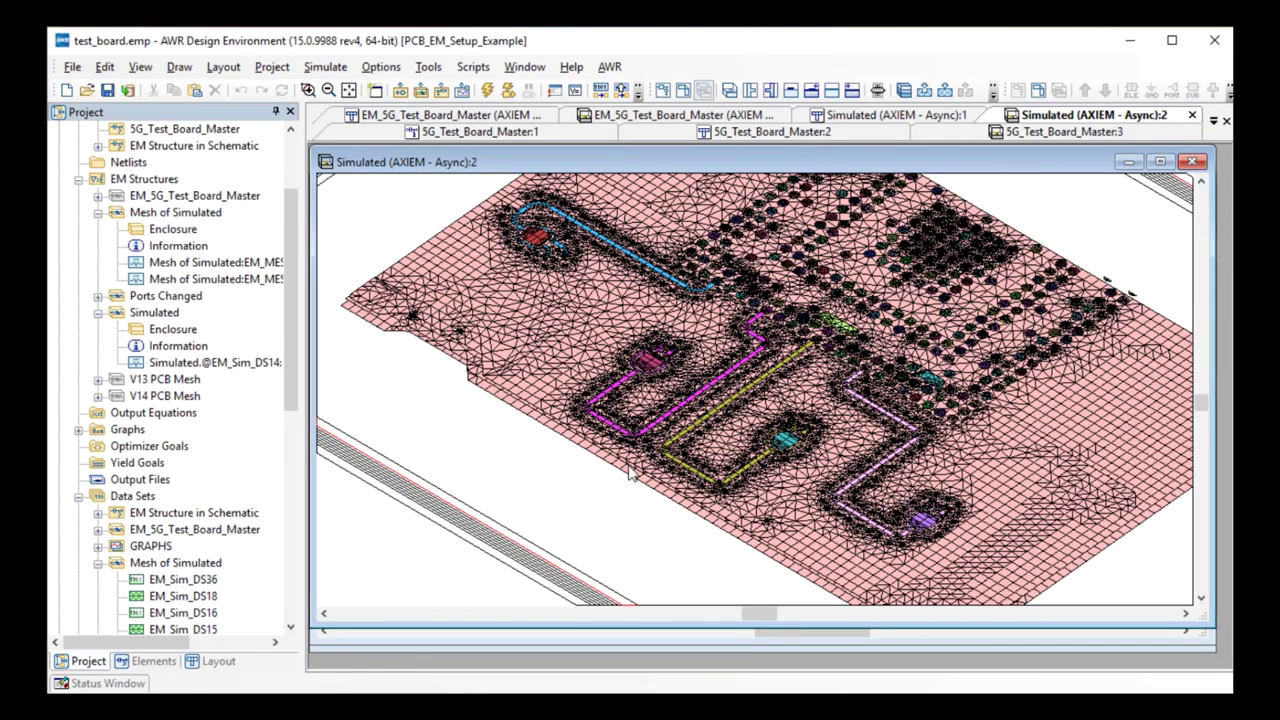
pyautogui.rightClick(510, 455)
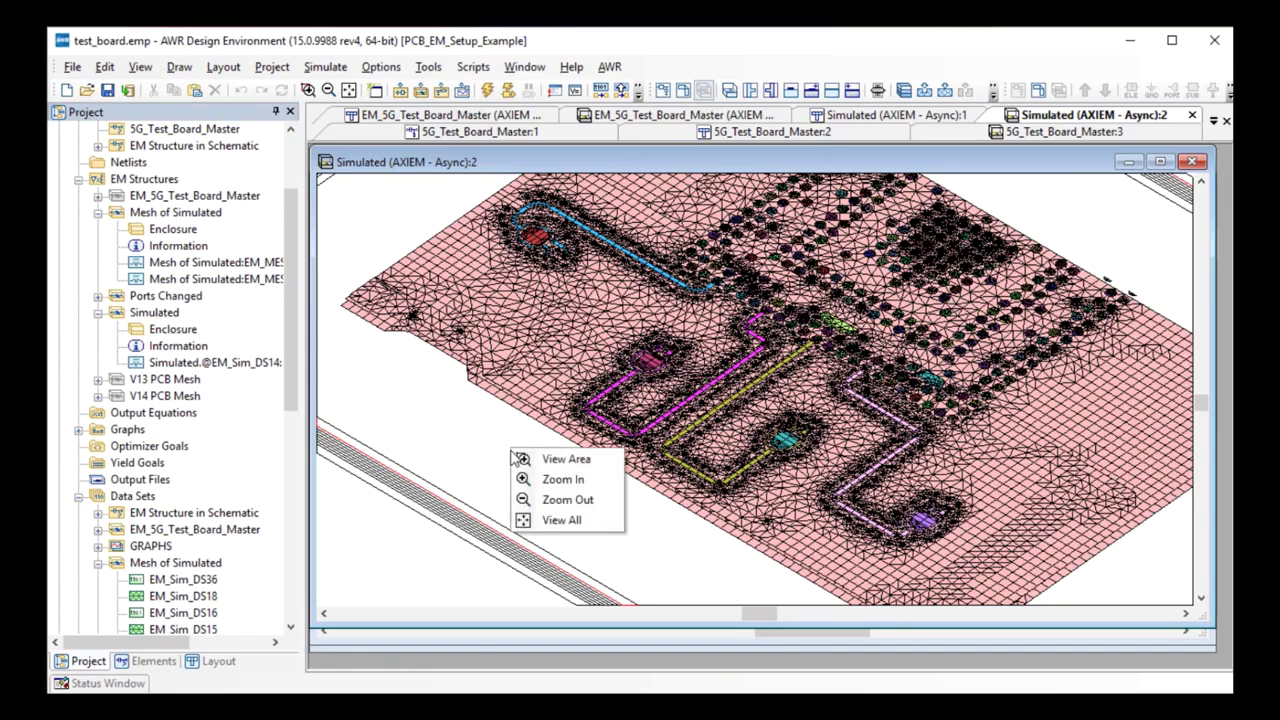
pyautogui.click(543, 457)
pyautogui.moveTo(512, 282); pyautogui.dragTo(952, 542)
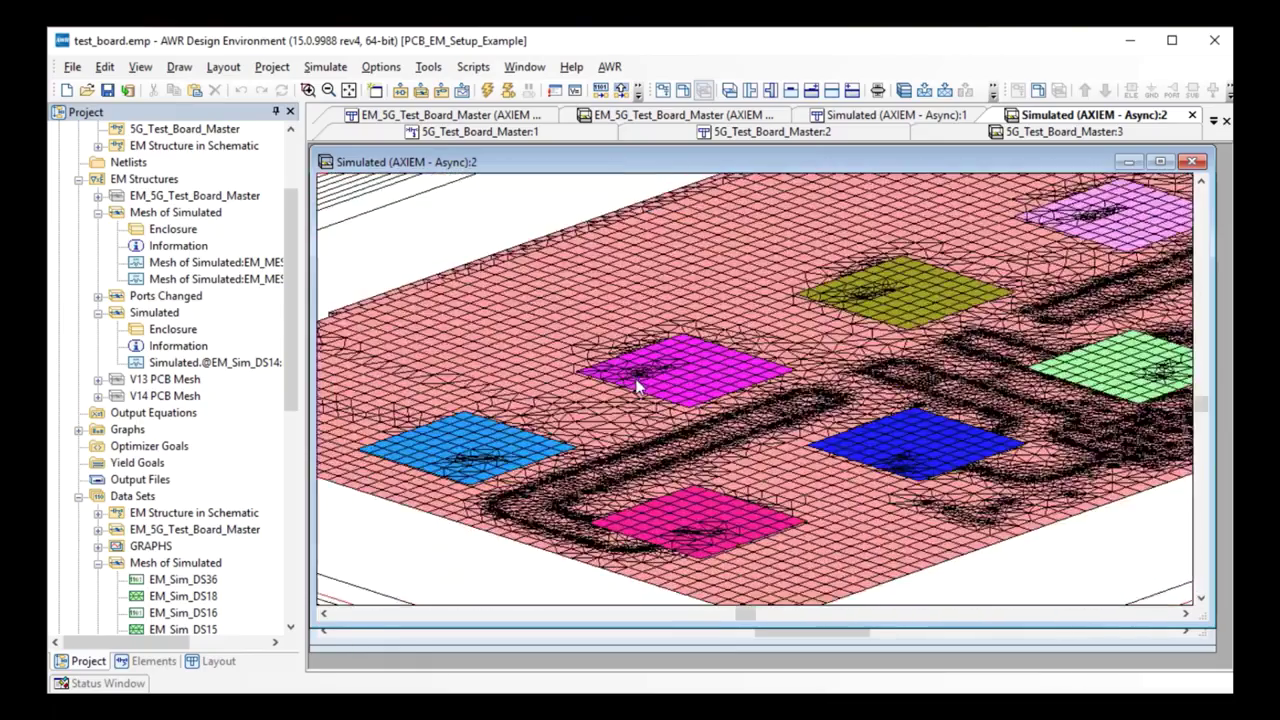
pyautogui.moveTo(636, 385); pyautogui.dragTo(640, 342)
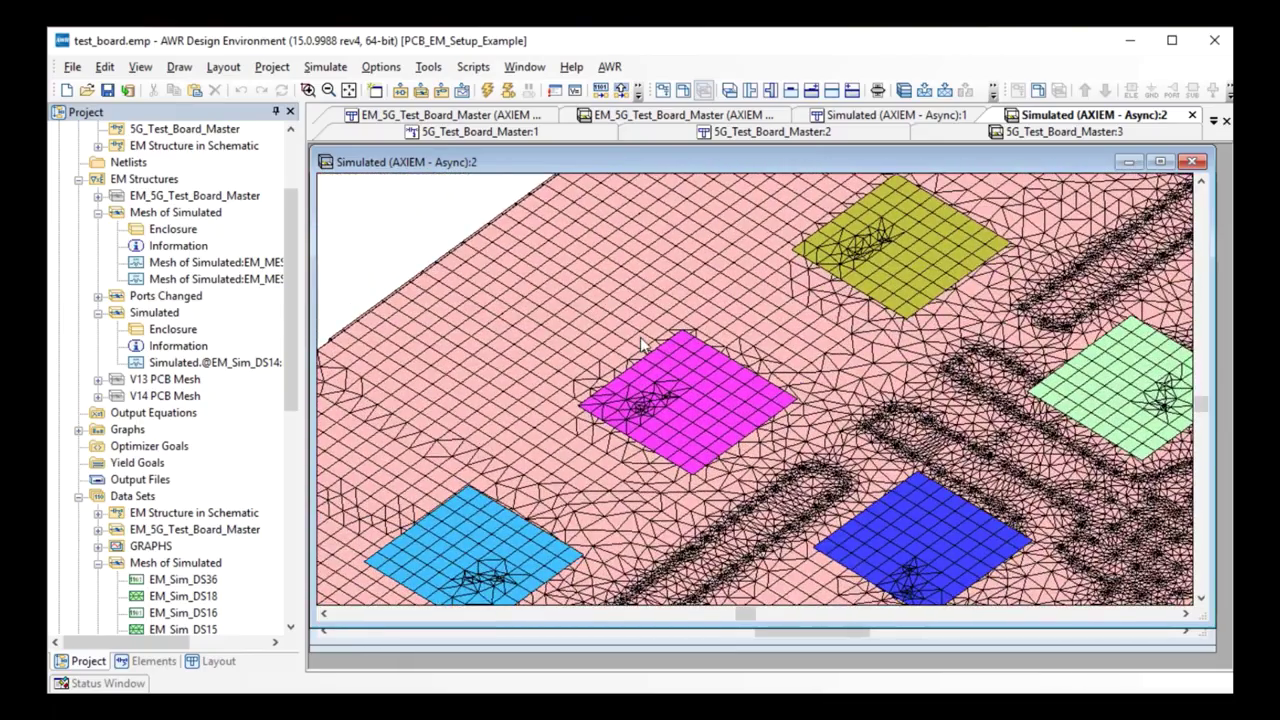